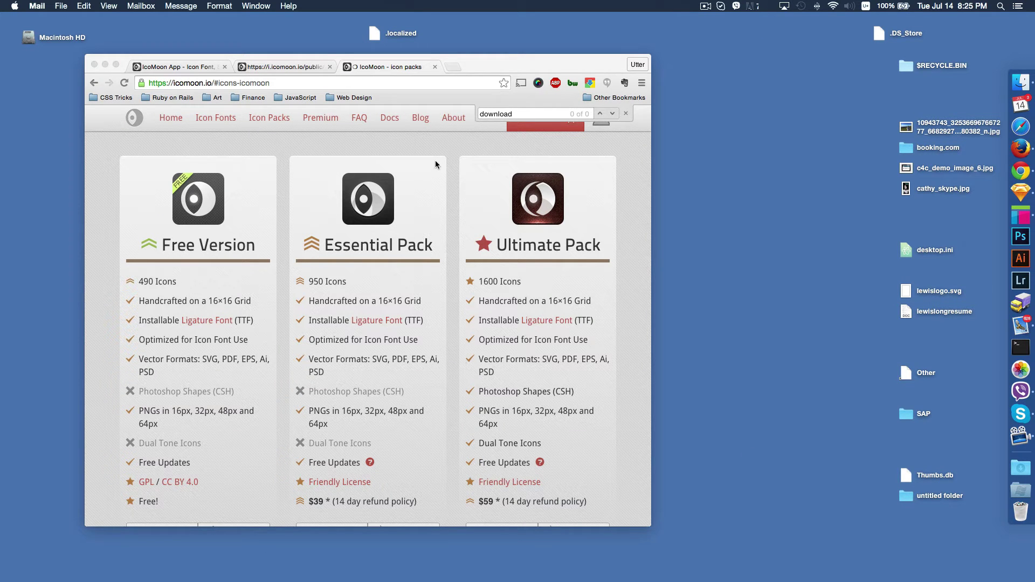
Enlarge the Chrome window and download the IcoMoon Free Version as IcoMoon-Free-master.zip.
left_click_drag(493, 64, 496, 32)
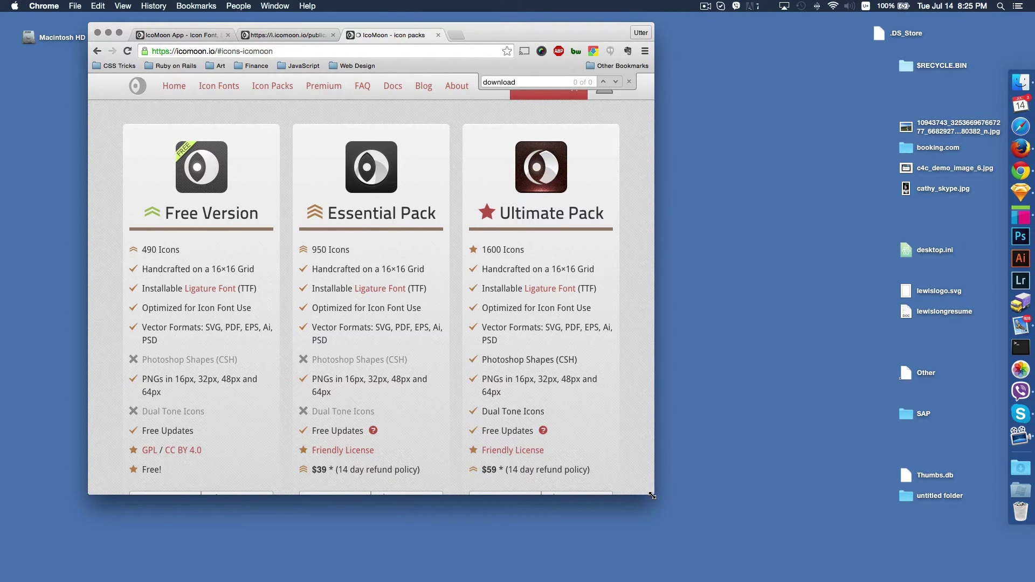
left_click_drag(655, 495, 715, 537)
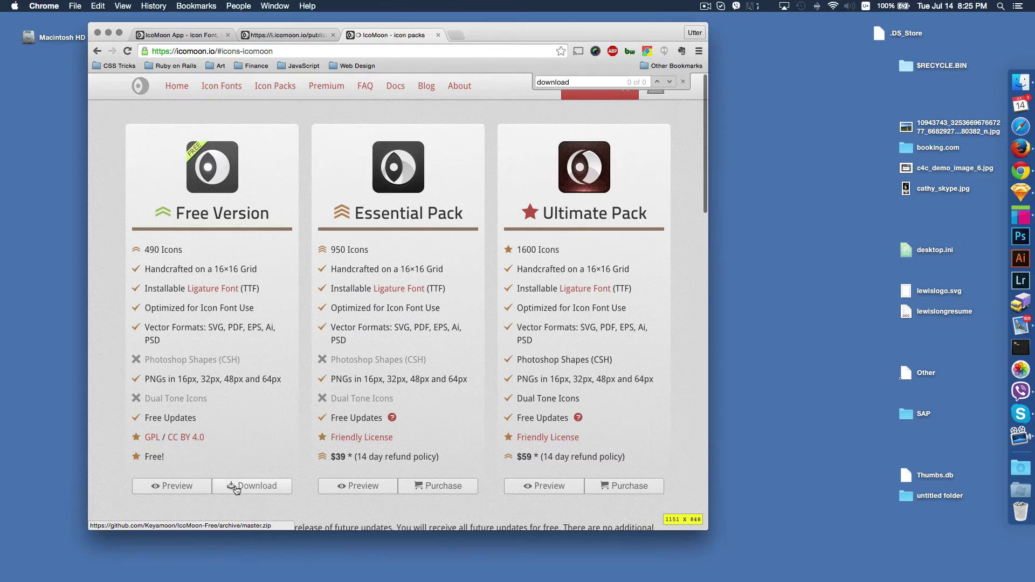
scroll(241, 474, "down", 1)
left_click(248, 456)
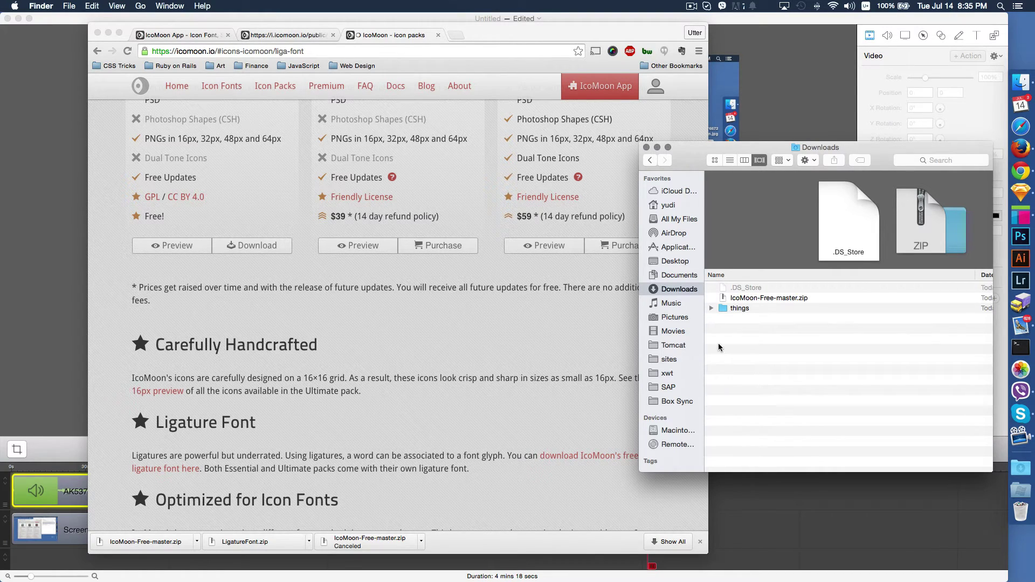
Unzip IcoMoon-Free-master.zip and select IcoMoon-Free.ttf inside its Font folder.
double_click(760, 298)
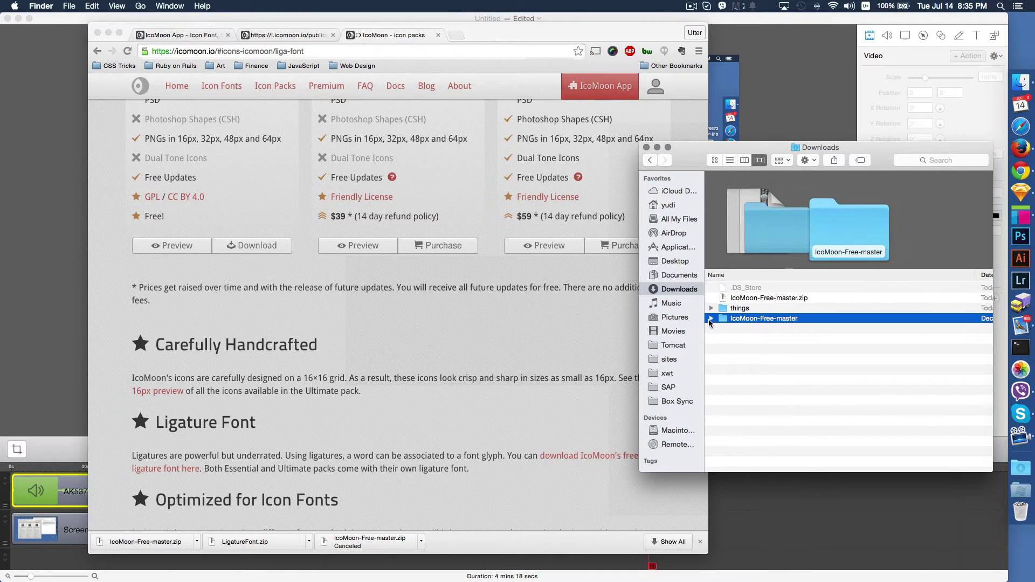
left_click(710, 319)
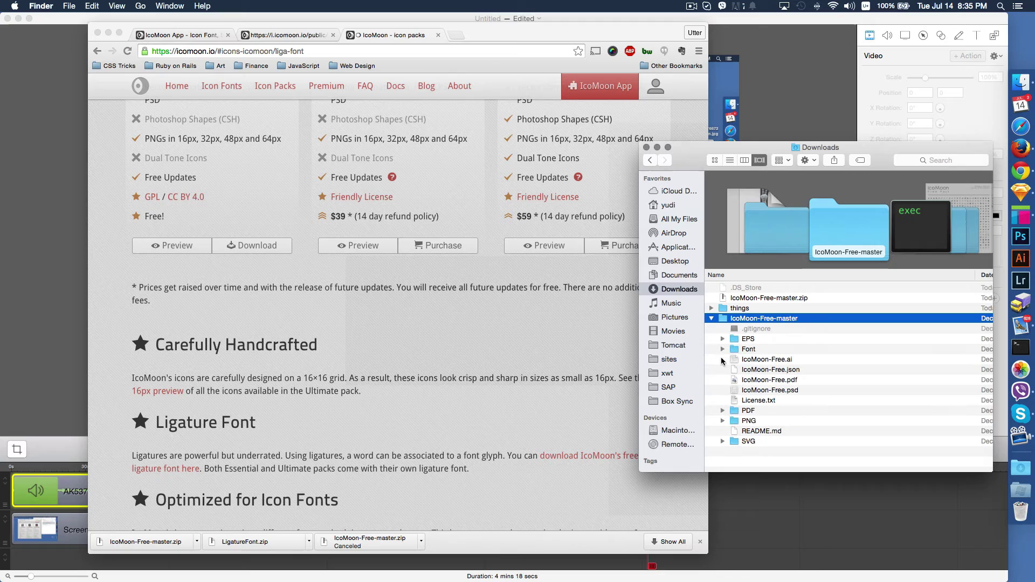
left_click(723, 350)
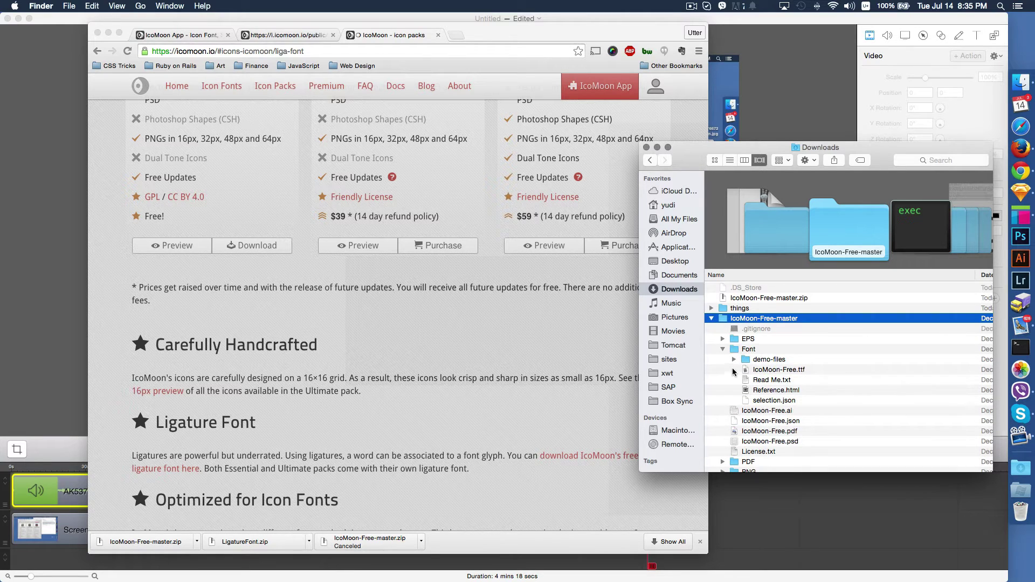
left_click(767, 369)
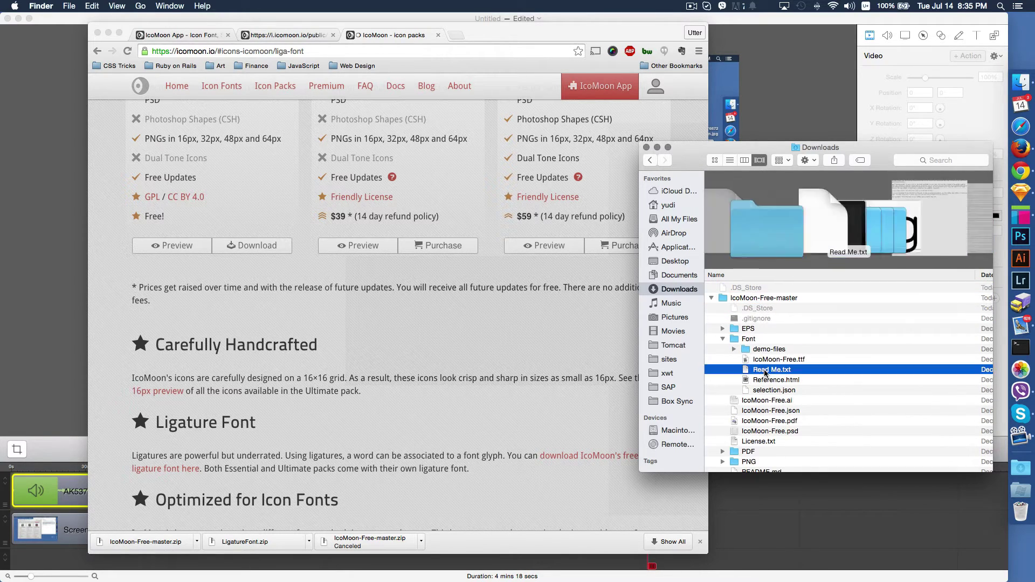
key("Up")
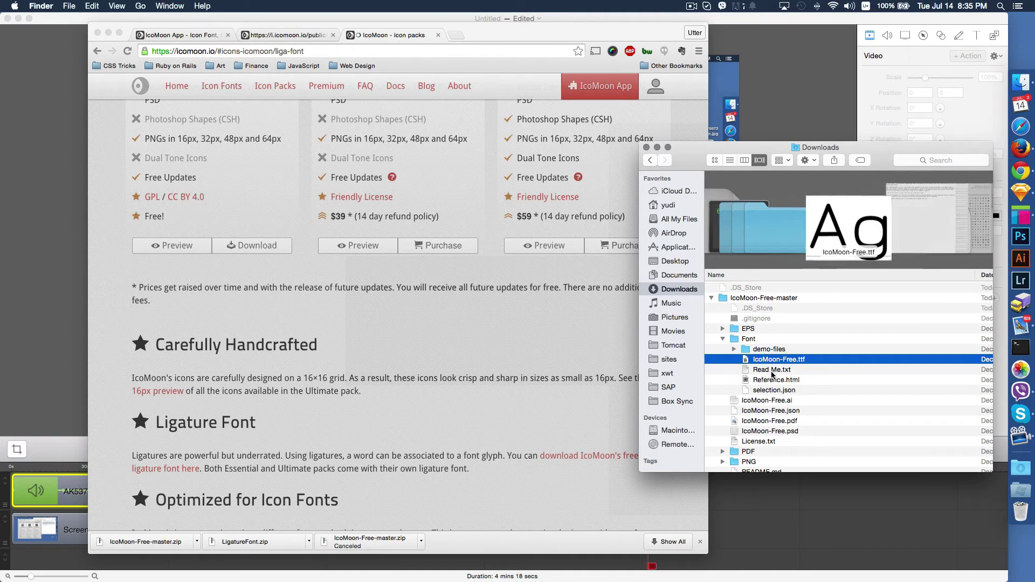
Install the IcoMoon-Free font in Font Book and scroll through its glyph repertoire.
double_click(756, 361)
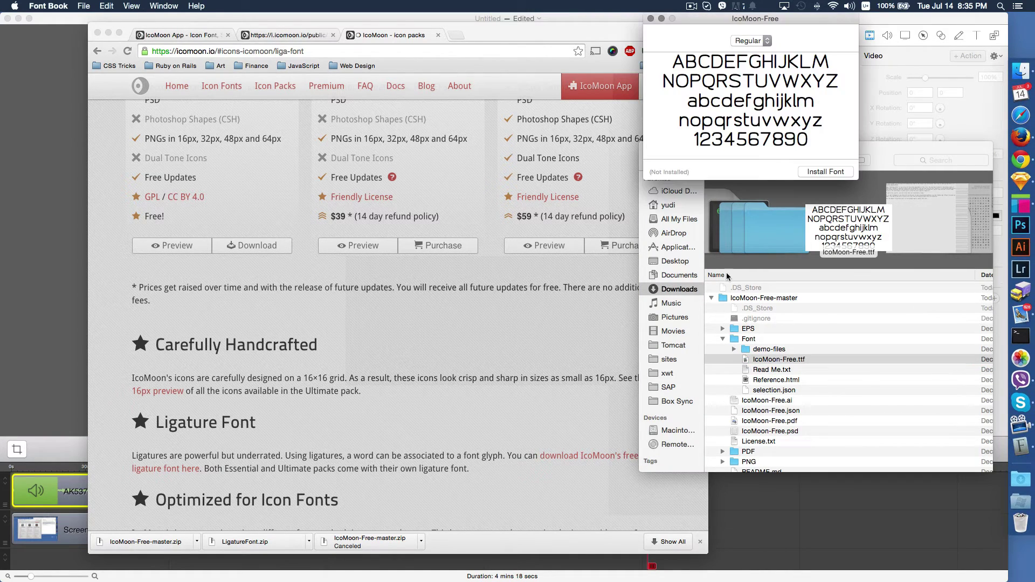
left_click(817, 172)
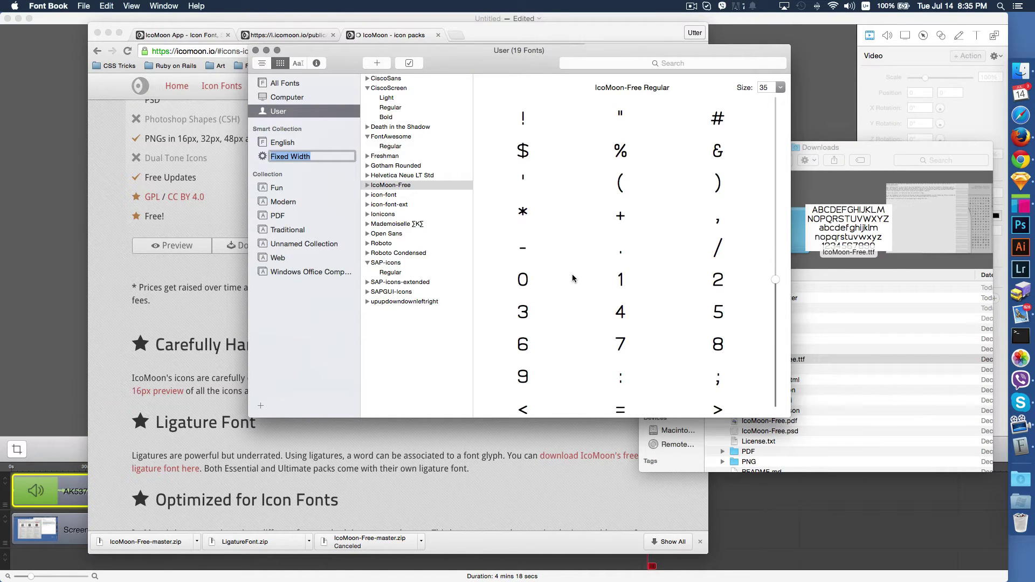
scroll(573, 279, "down", 15)
scroll(573, 278, "down", 10)
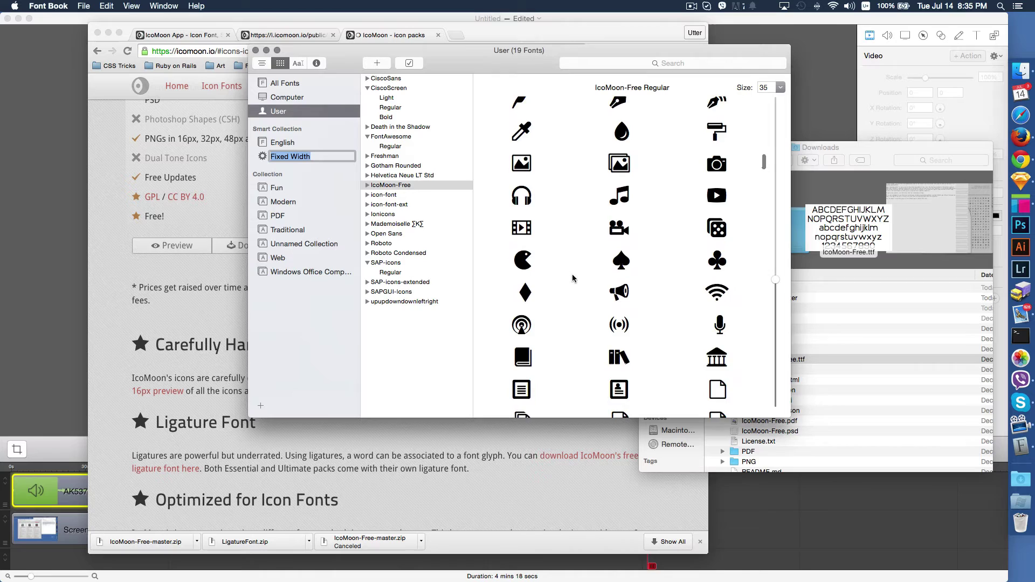
scroll(573, 278, "down", 3)
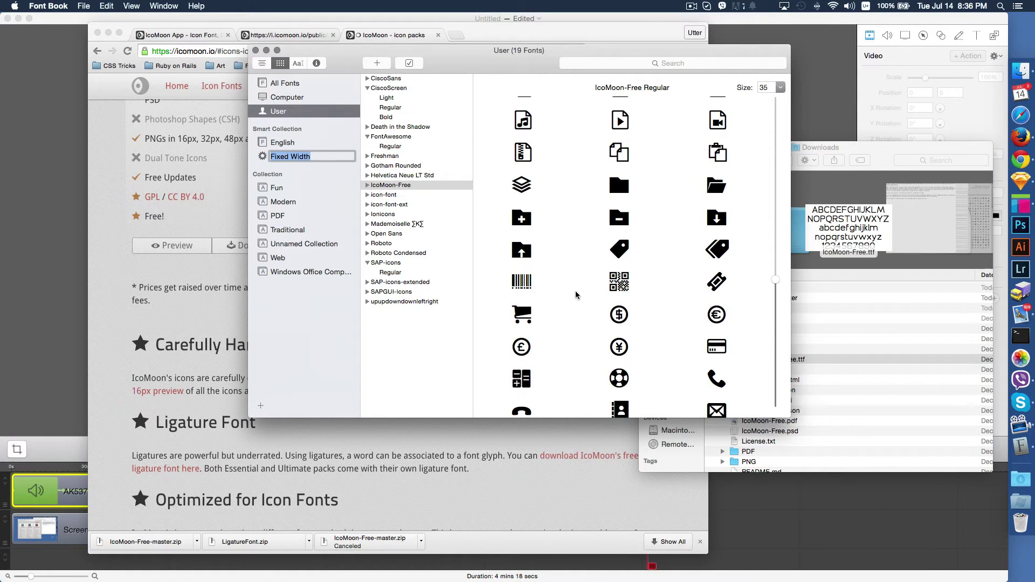
scroll(577, 292, "down", 1)
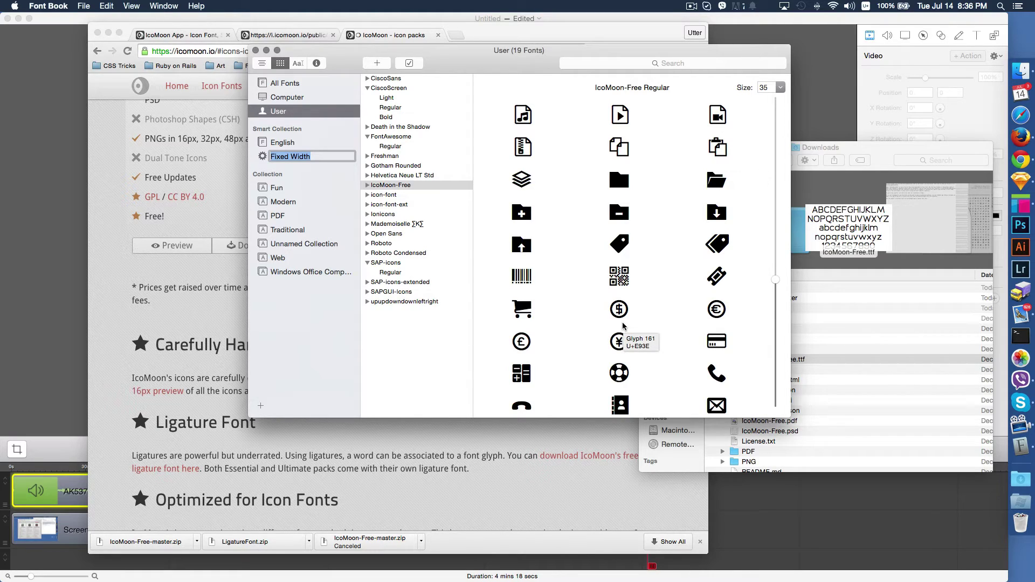
Launch Axure RP Pro 7.0 through Spotlight.
key("super+space")
type("axu")
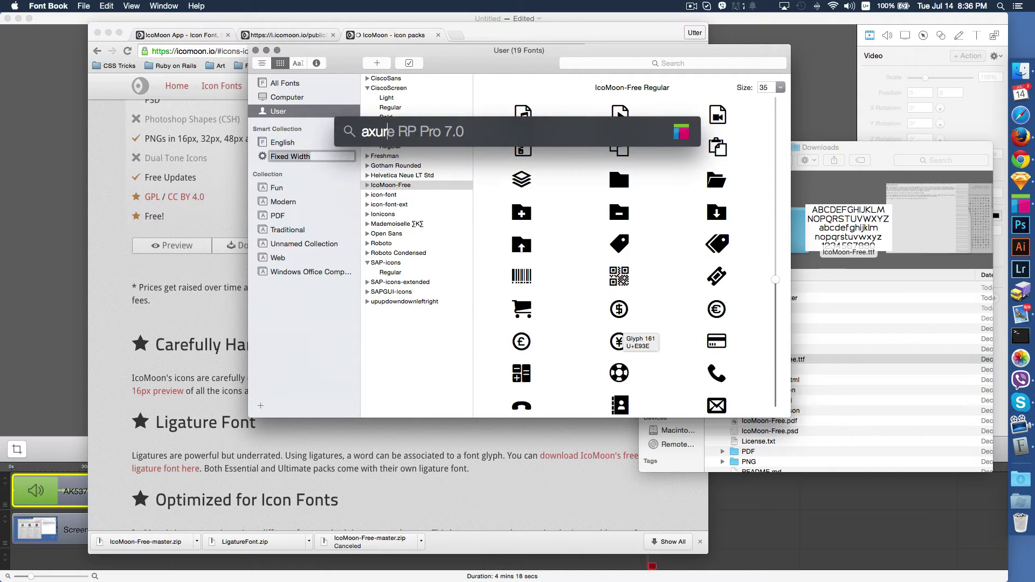
key("Return")
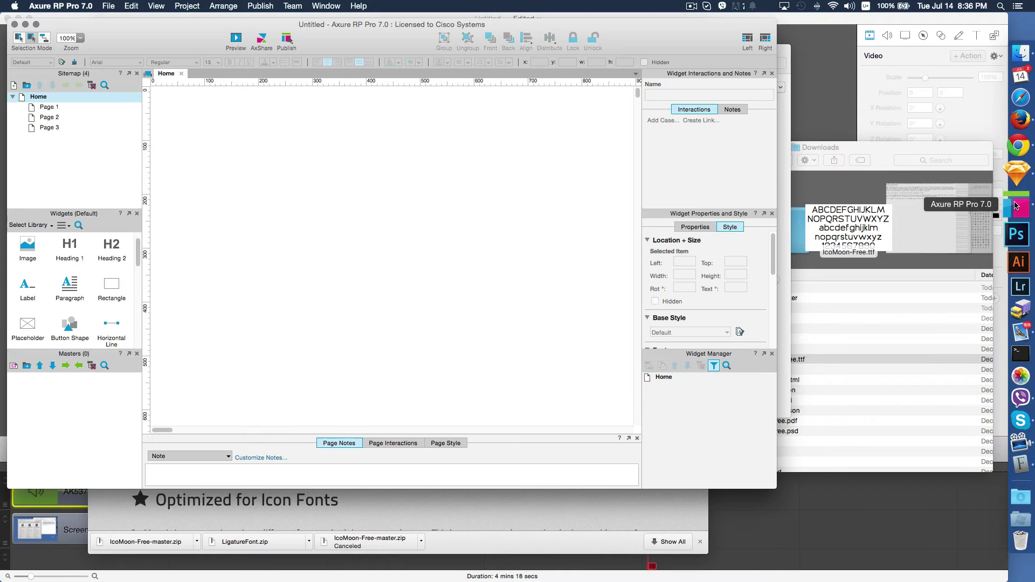
left_click_drag(358, 40, 479, 70)
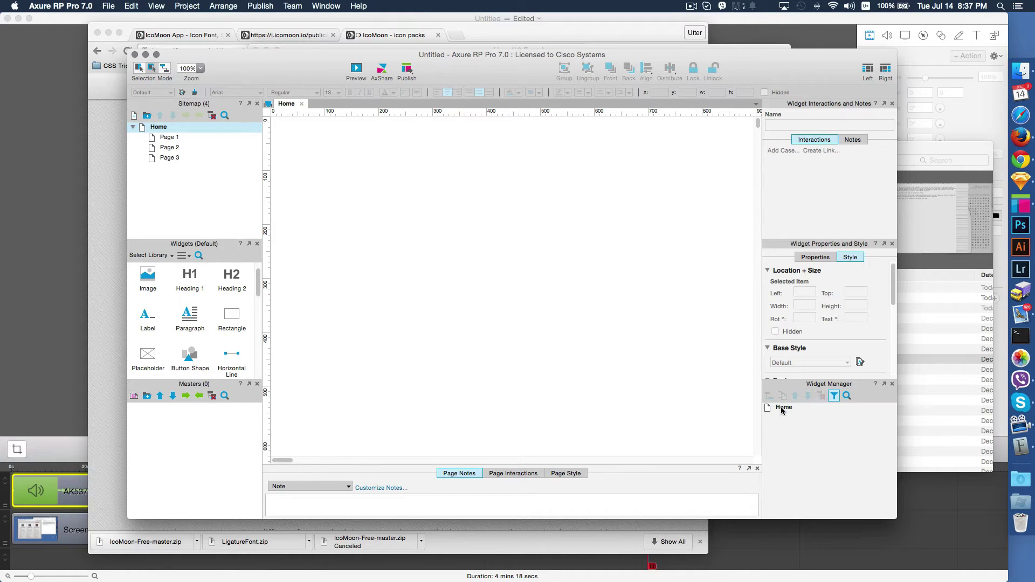
Copy the bell glyph from IcoMoon-Free Regular in Font Book, then return to Axure.
left_click(1017, 448)
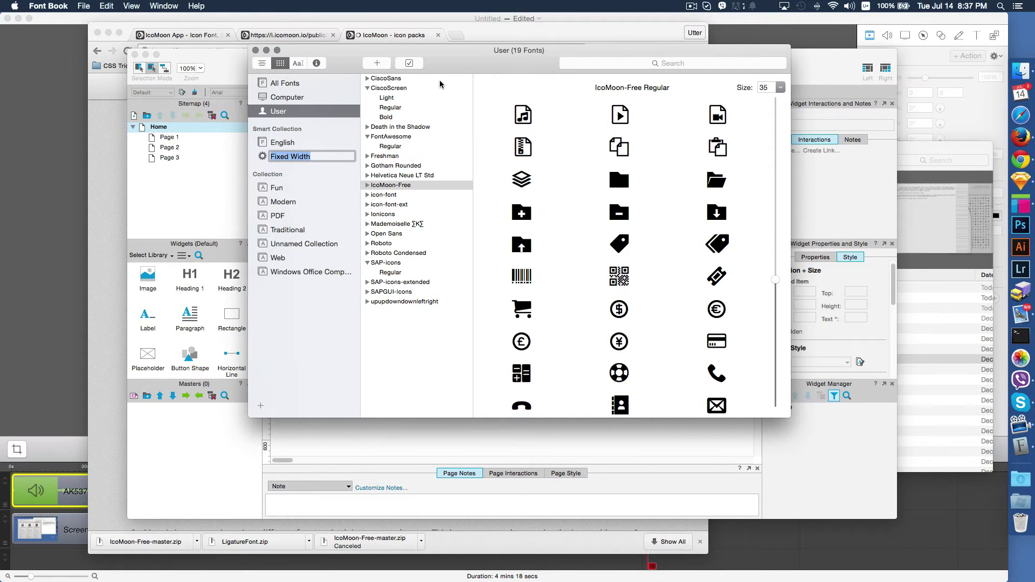
left_click_drag(451, 66, 411, 96)
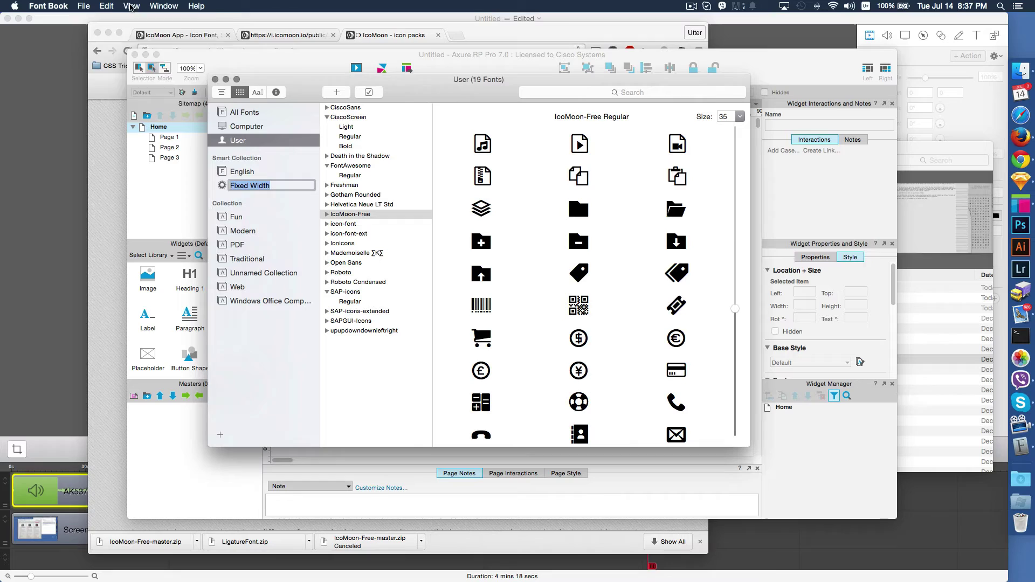
left_click(130, 7)
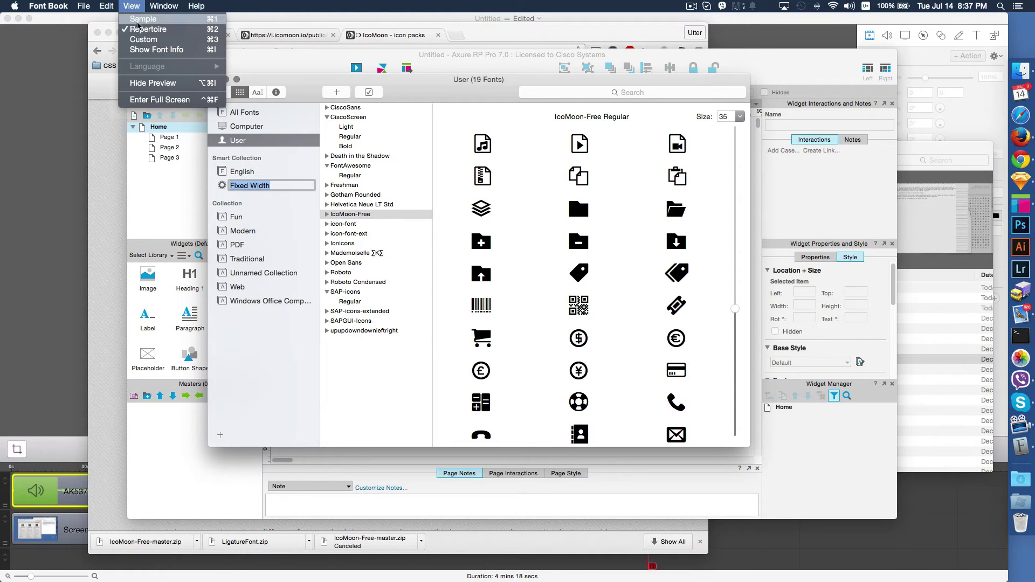
left_click(417, 93)
scroll(501, 364, "down", 10)
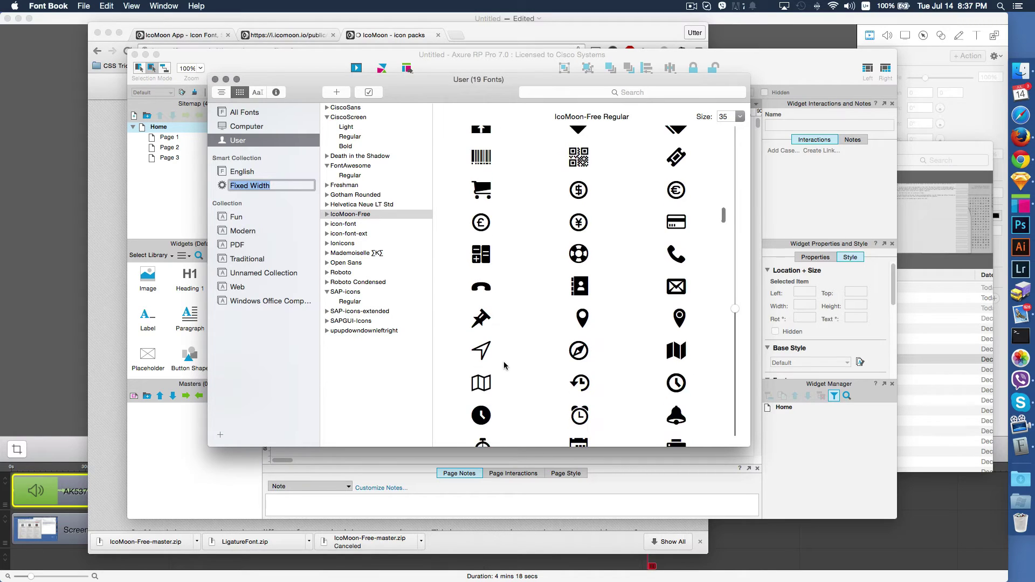
scroll(504, 366, "down", 1)
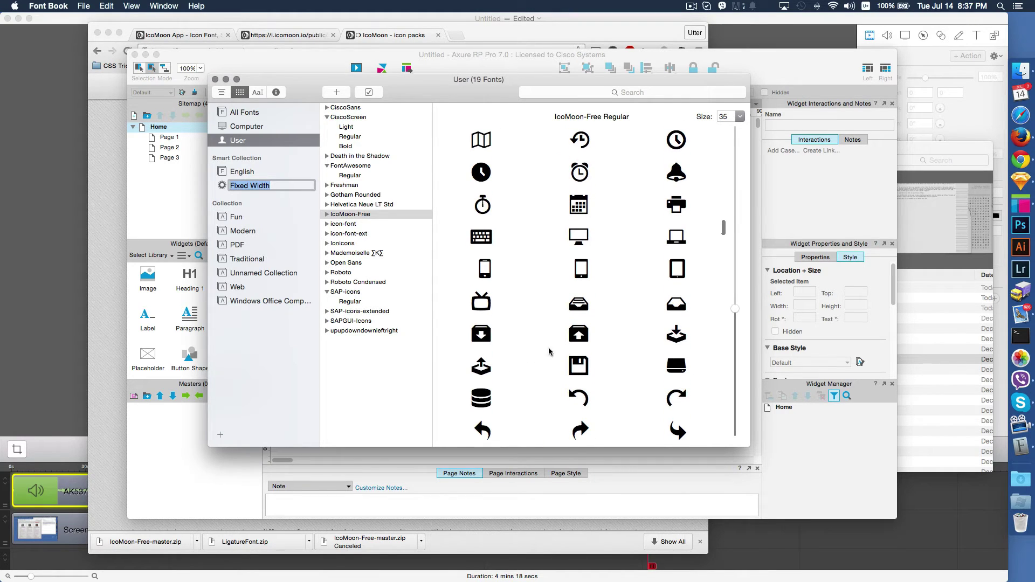
left_click(675, 178)
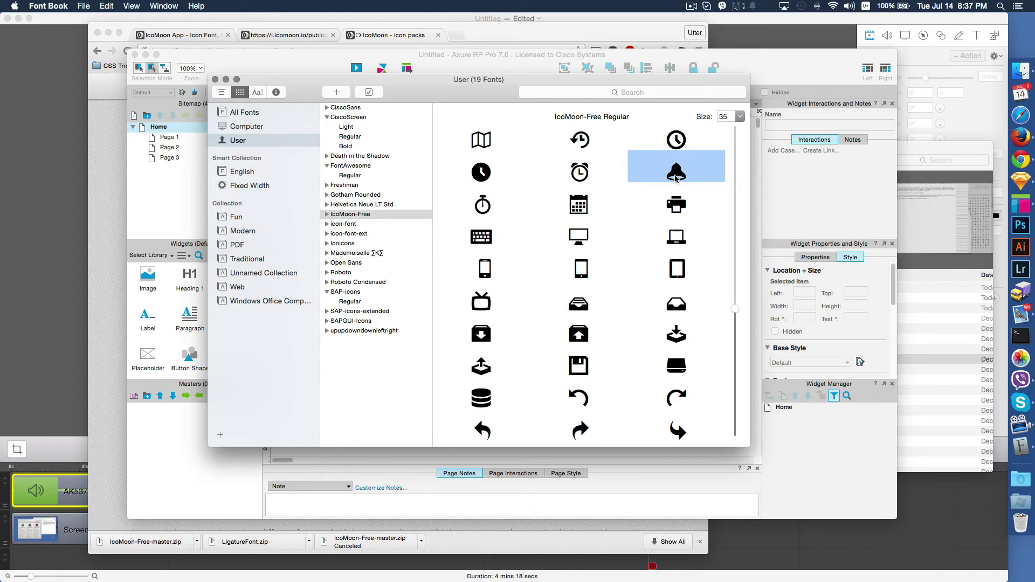
key("super+c")
left_click(638, 468)
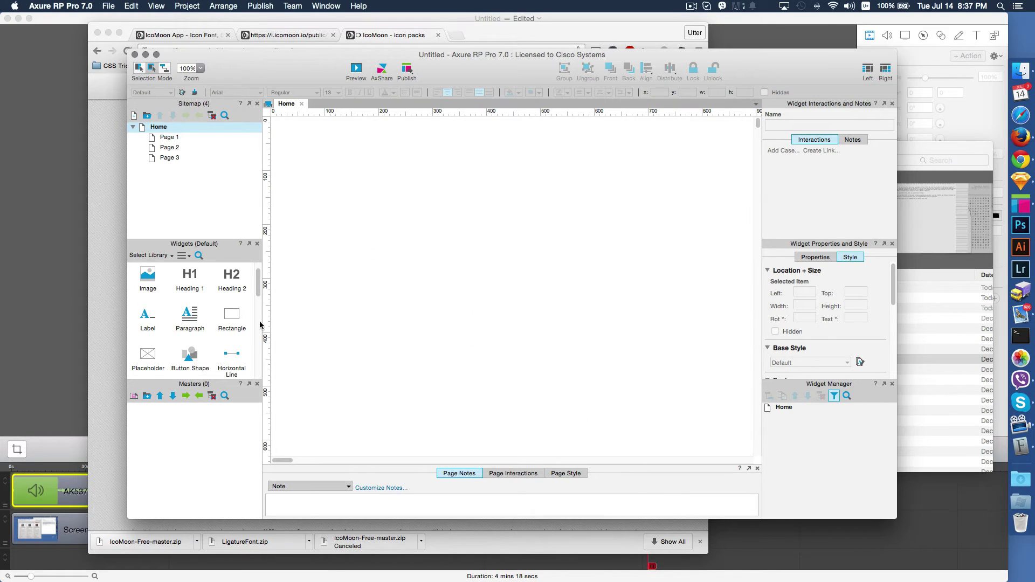
Paste the bell glyph as a 200 × 14 text widget and scroll to the Font settings.
key("super+v")
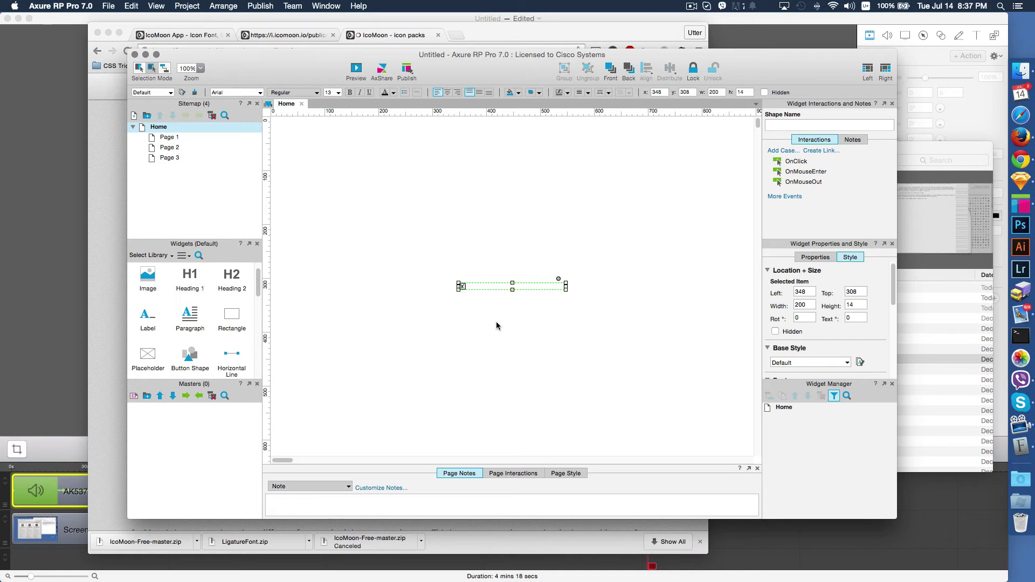
scroll(807, 343, "down", 2)
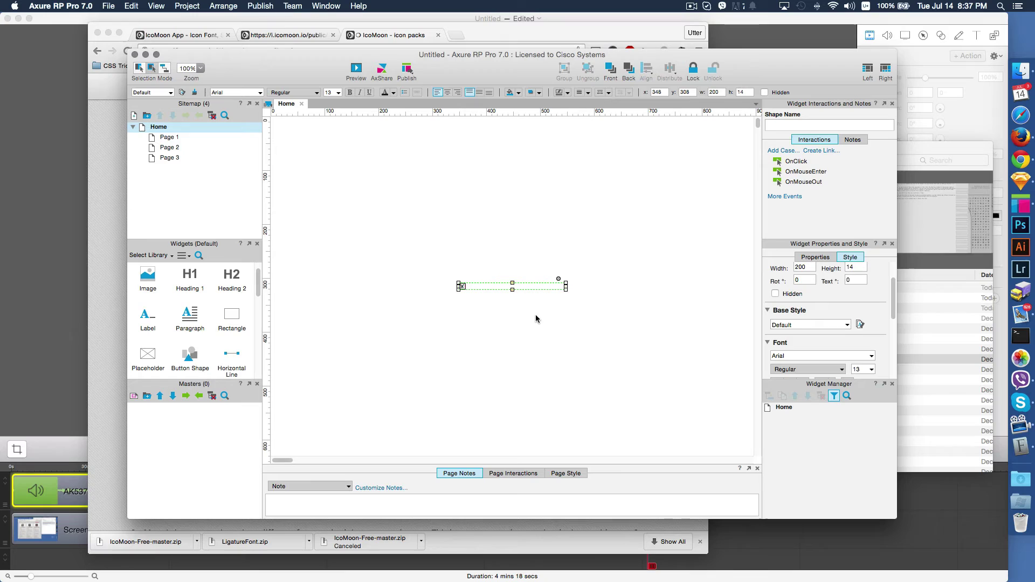
scroll(535, 315, "down", 2)
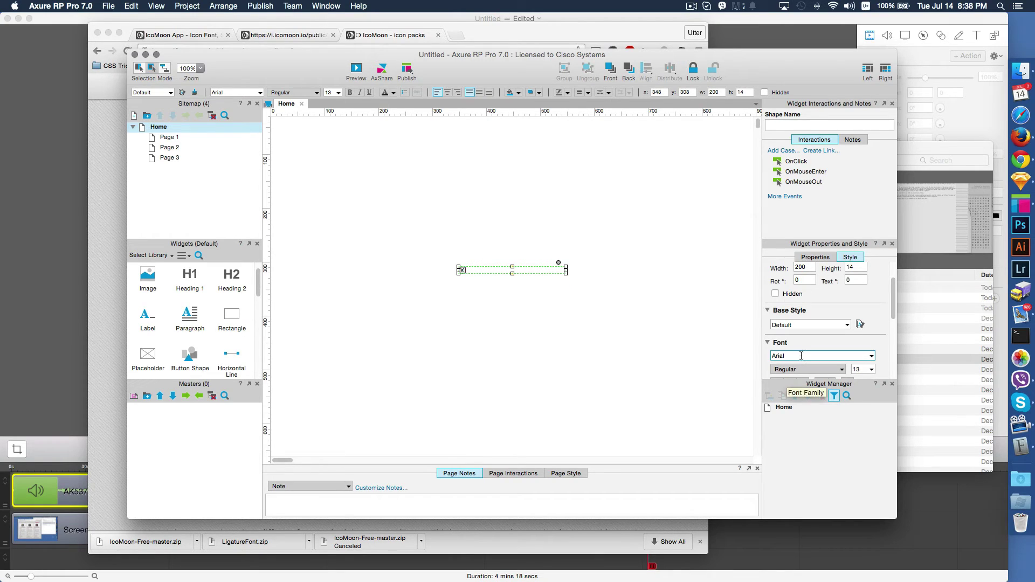
left_click(872, 357)
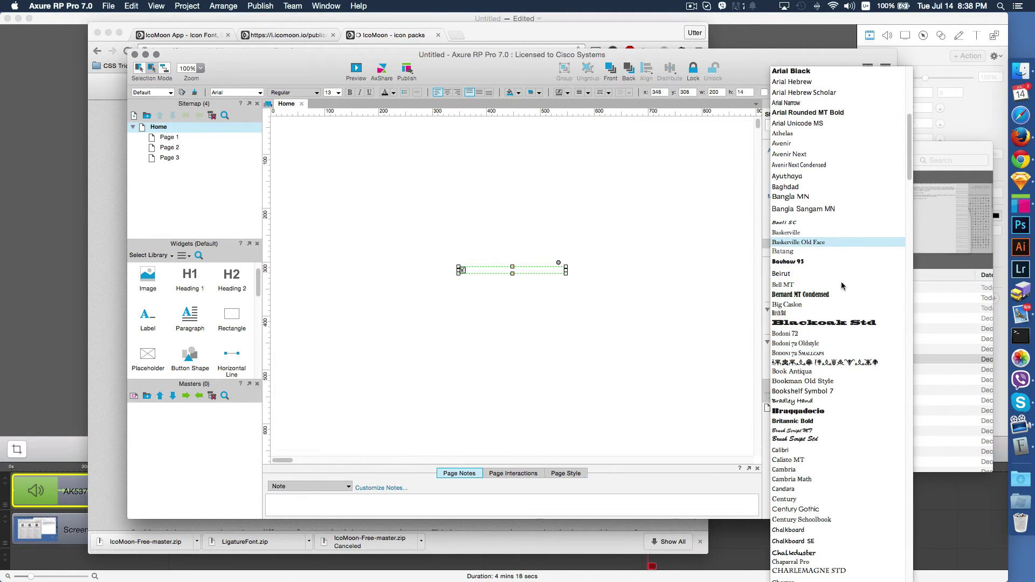
scroll(841, 306, "down", 10)
scroll(841, 307, "down", 8)
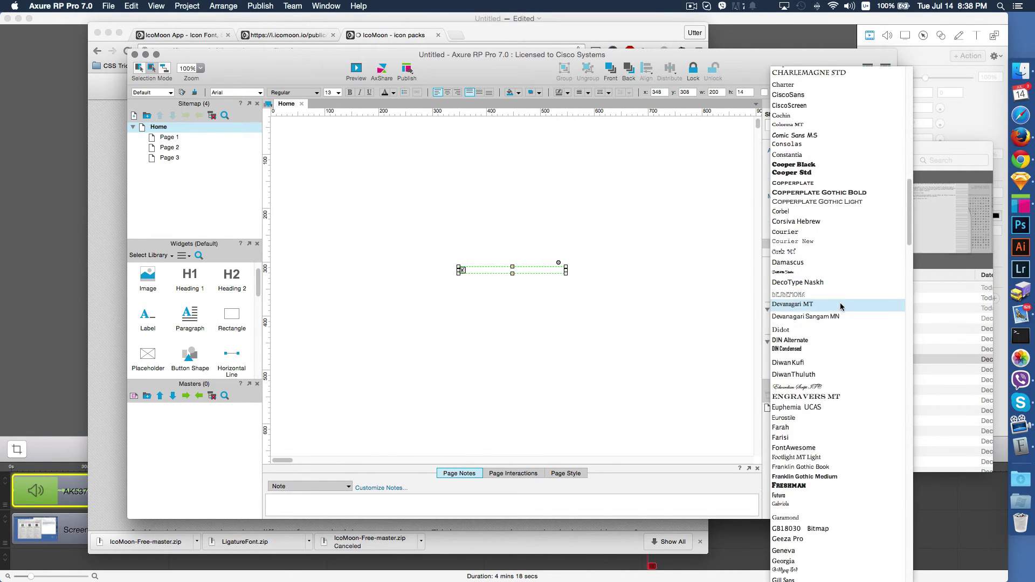
scroll(836, 316, "down", 8)
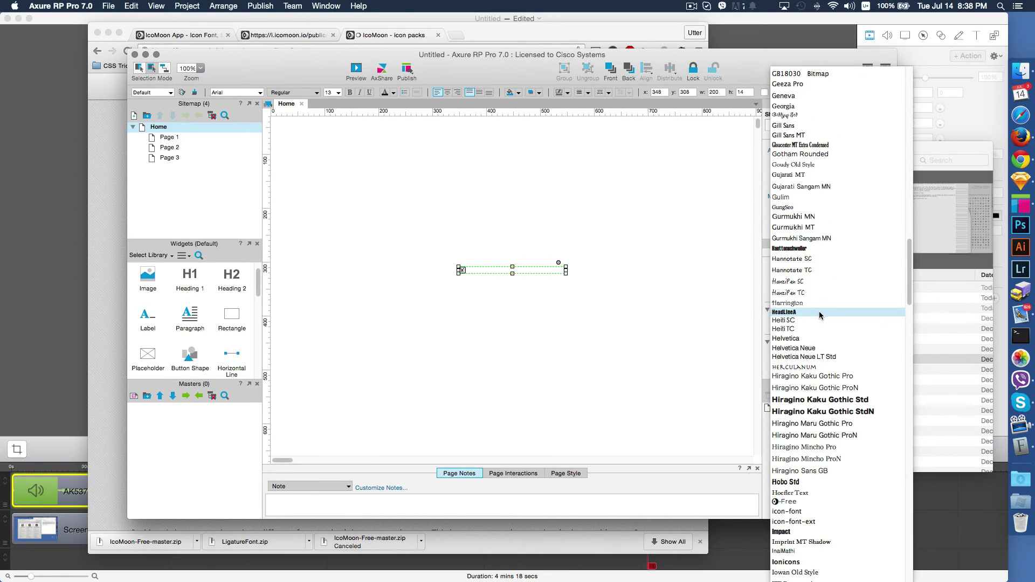
scroll(823, 325, "down", 3)
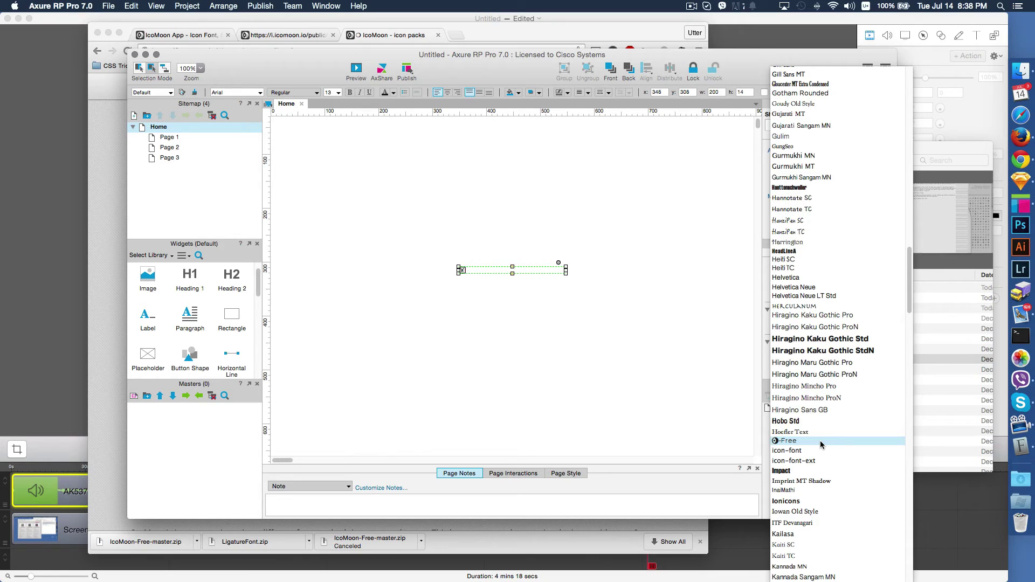
Deselect the widget and quit Axure from the Dock without saving.
left_click(671, 416)
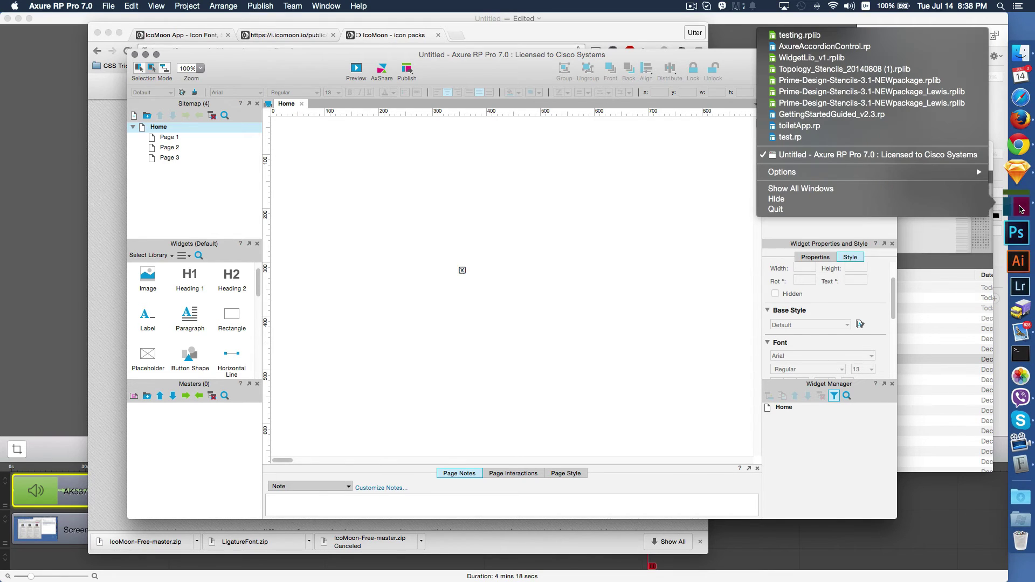
right_click(1019, 205)
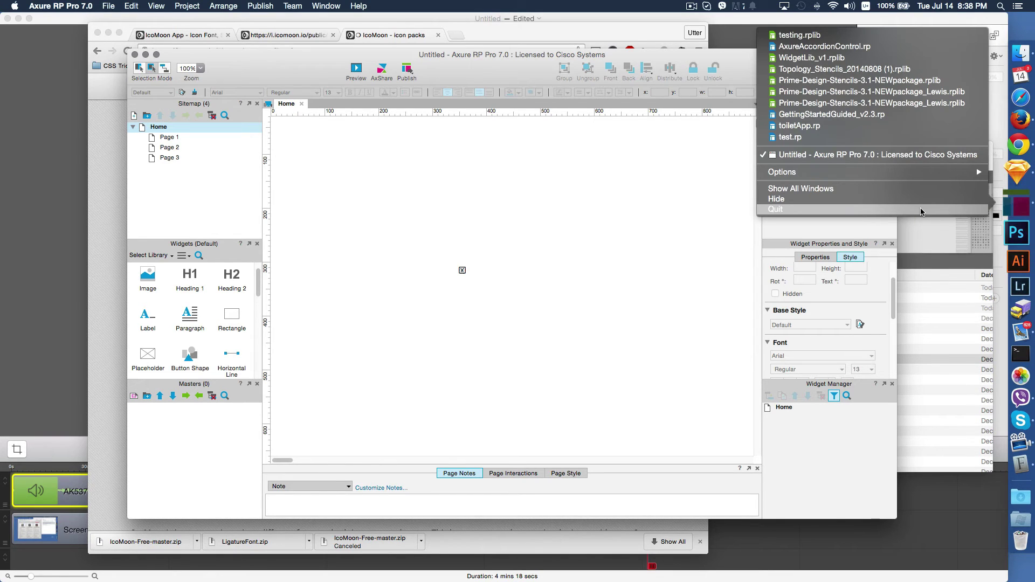
left_click(920, 208)
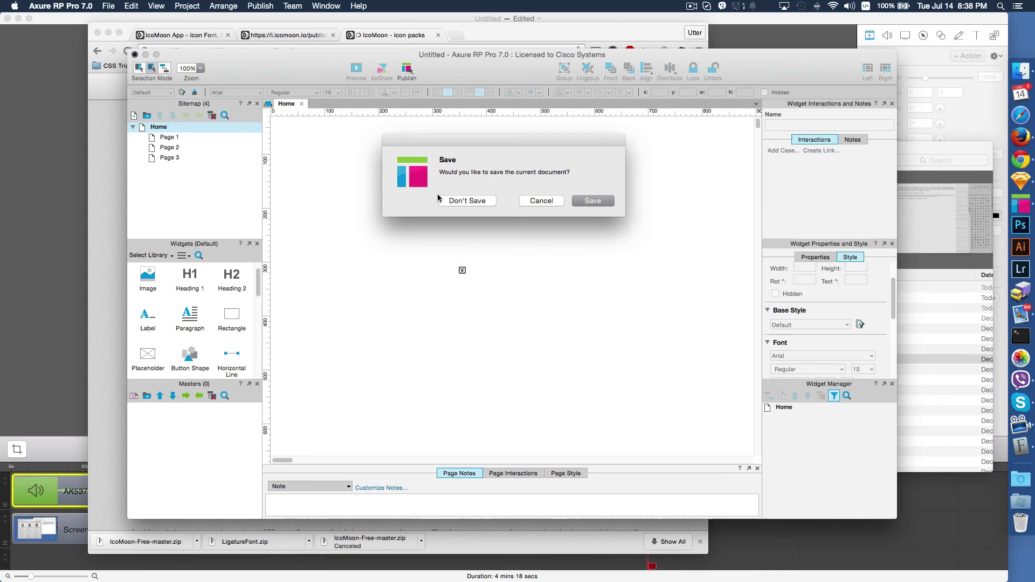
left_click(441, 200)
Relaunch Axure via Spotlight and create a new blank document.
key("super+space")
type("a")
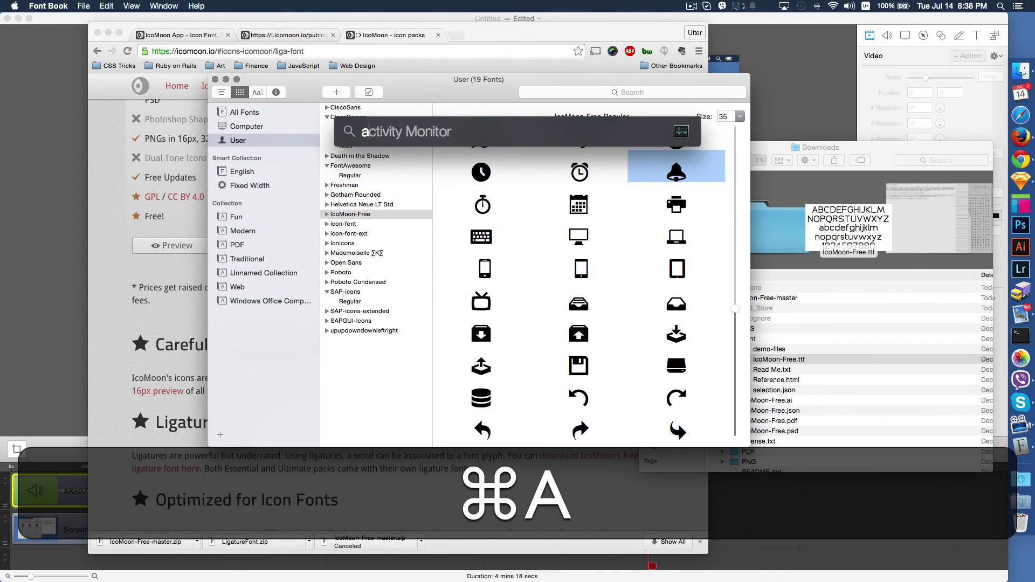
type("xure")
key("Return")
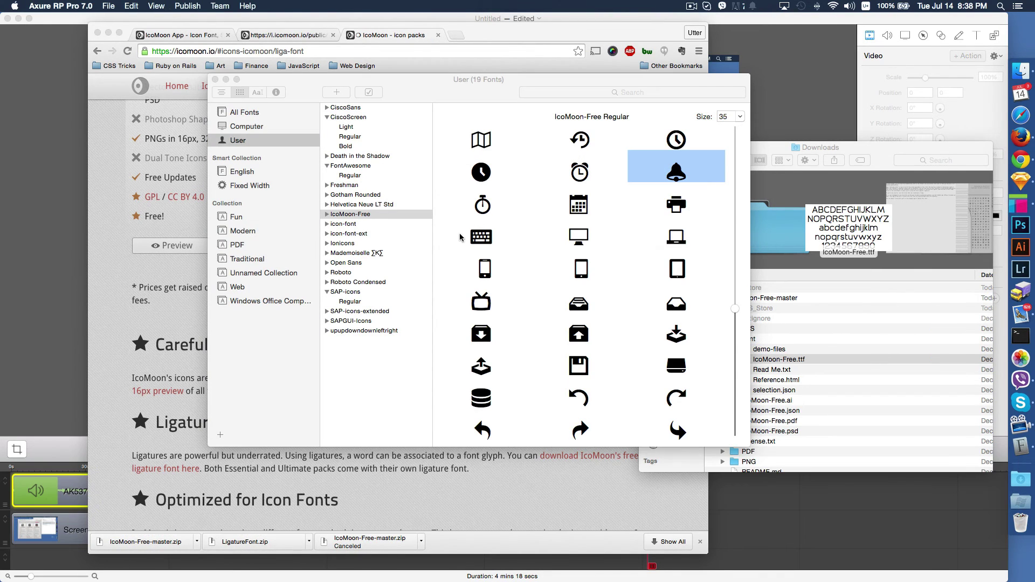
key("super")
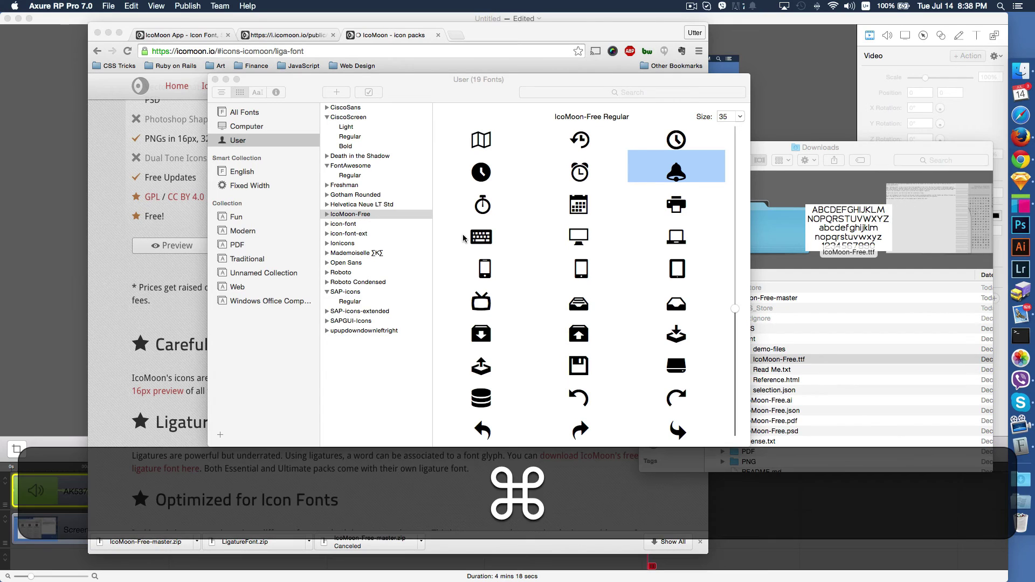
key("super+n")
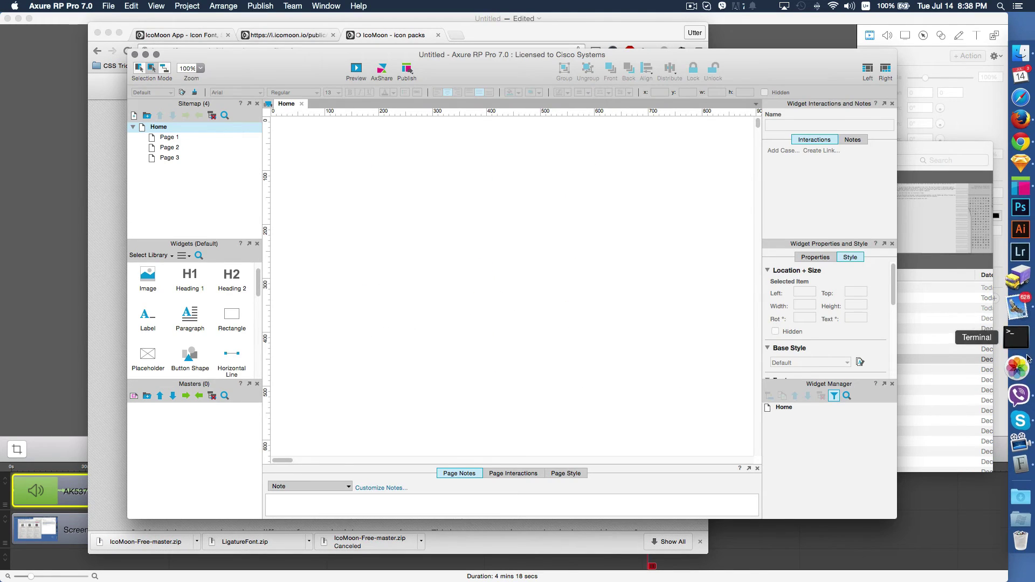
Copy the bell glyph from Font Book and paste it onto the new Home page.
left_click(1020, 447)
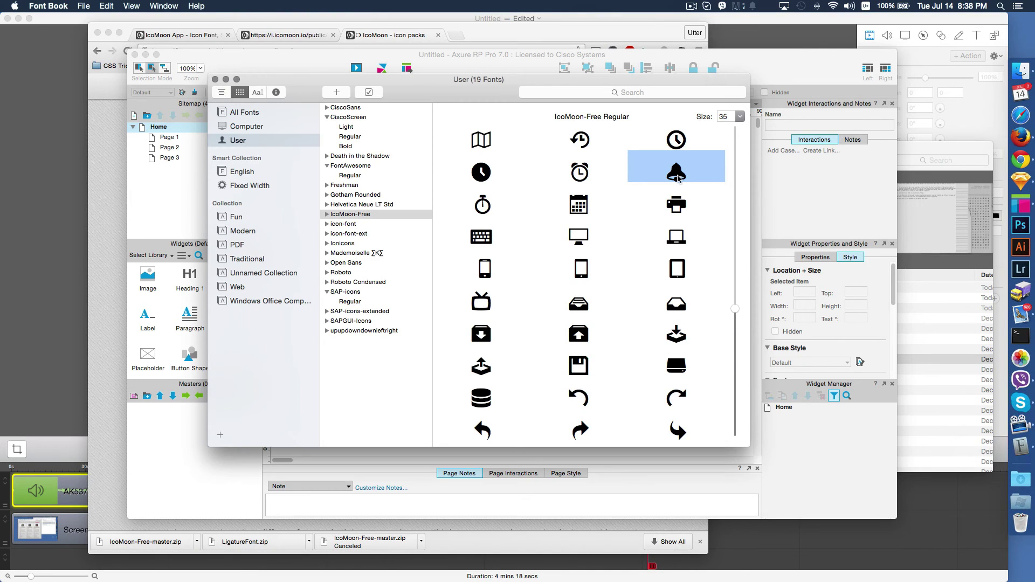
key("super+c")
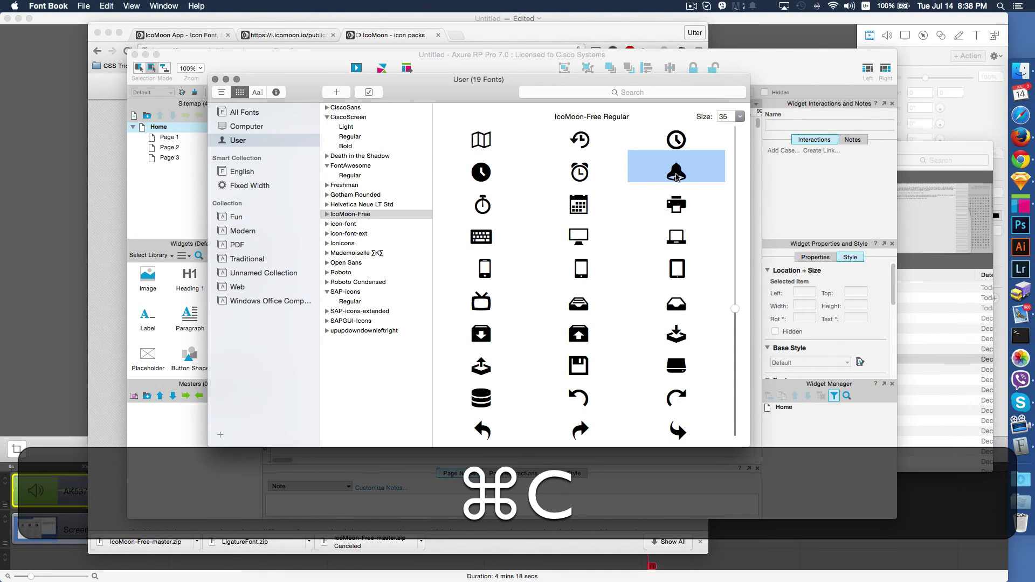
key("super+Tab")
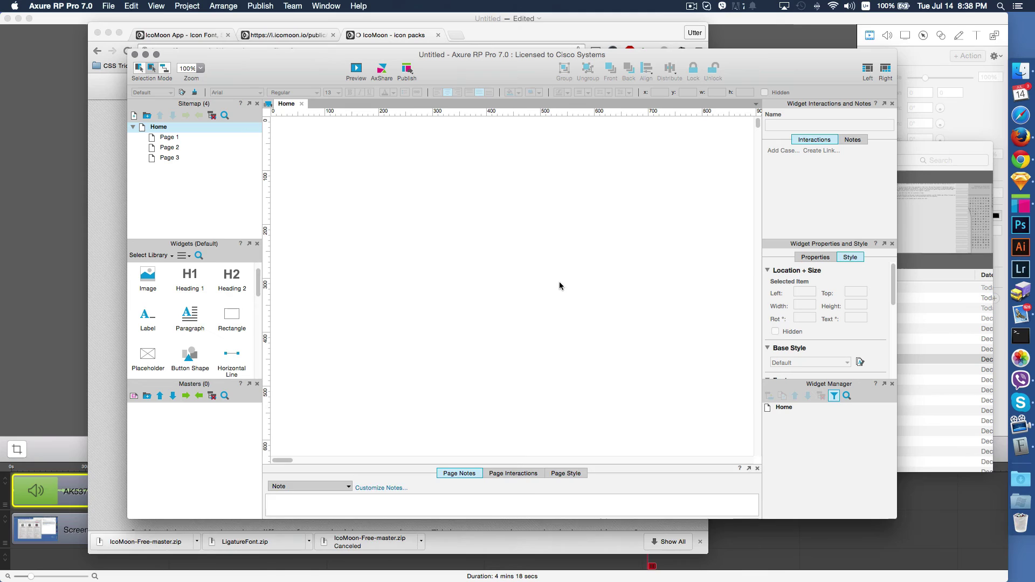
key("super+v")
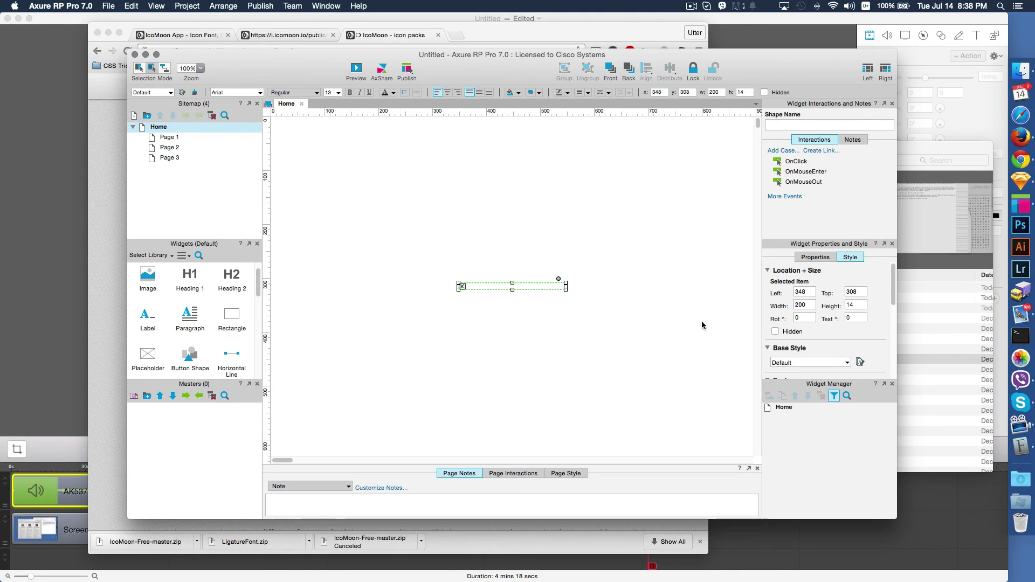
Change the widget's font from Arial to IcoMoon-Free so the bell icon renders.
scroll(783, 338, "down", 2)
left_click(782, 348)
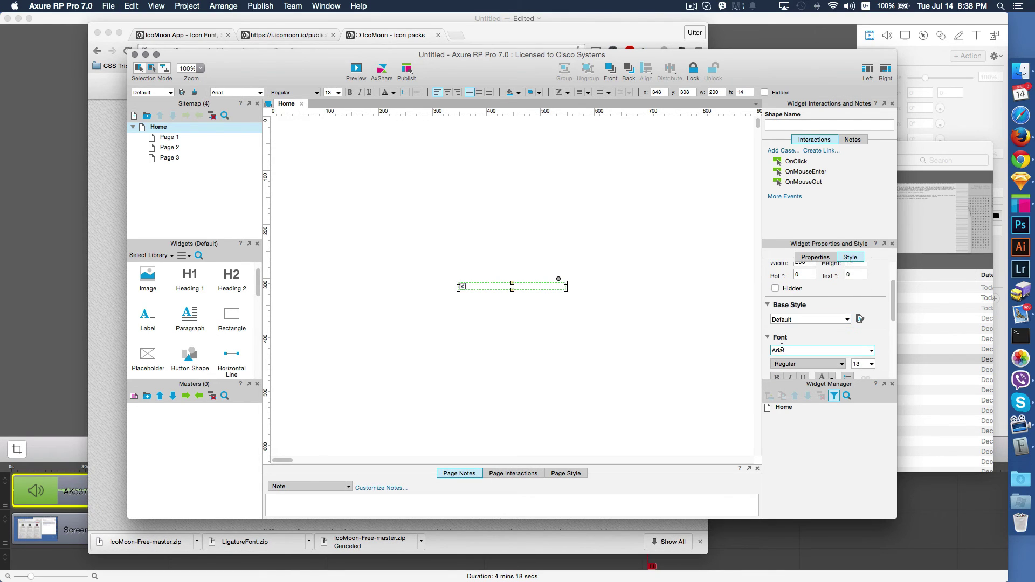
key("BackSpace")
key("BackSpace")
key("BackSpace")
key("BackSpace")
key("BackSpace")
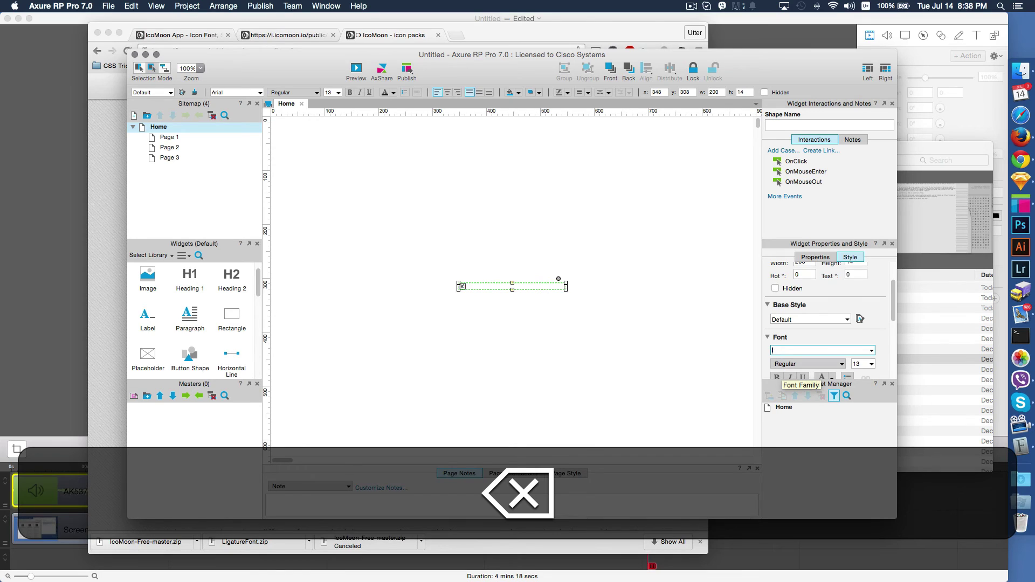
type("ico")
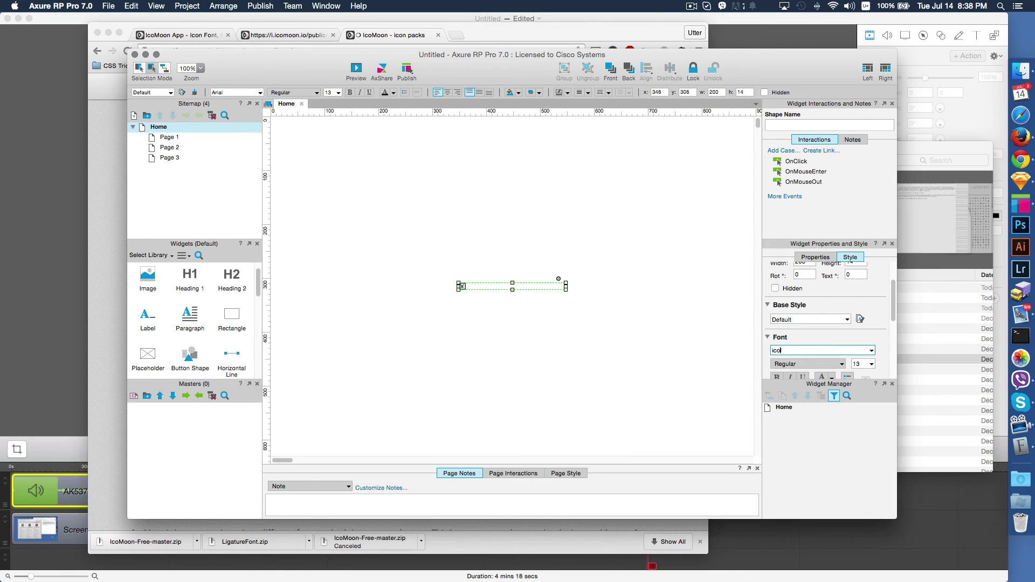
key("Right")
key("BackSpace")
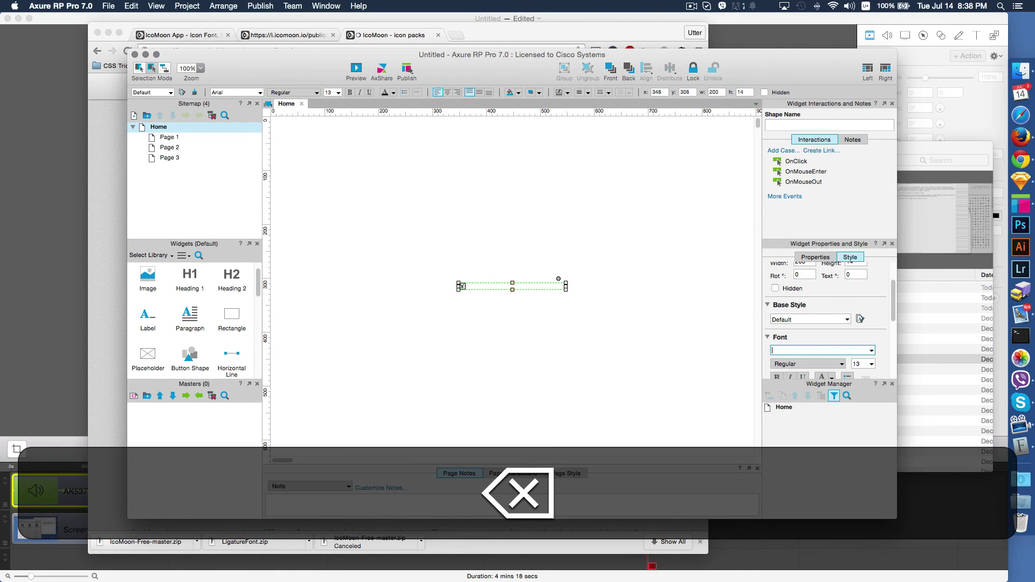
type("ico")
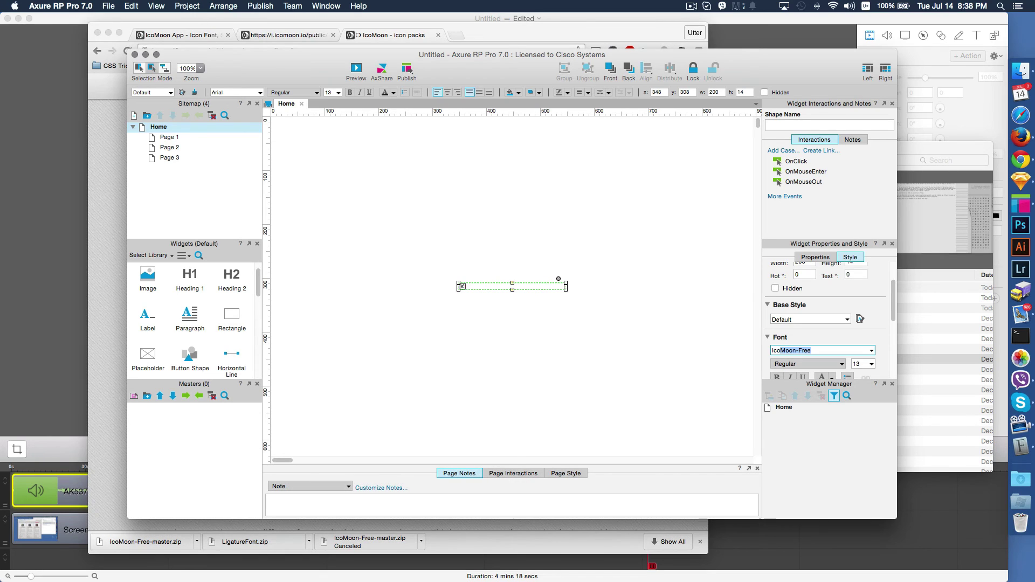
key("Return")
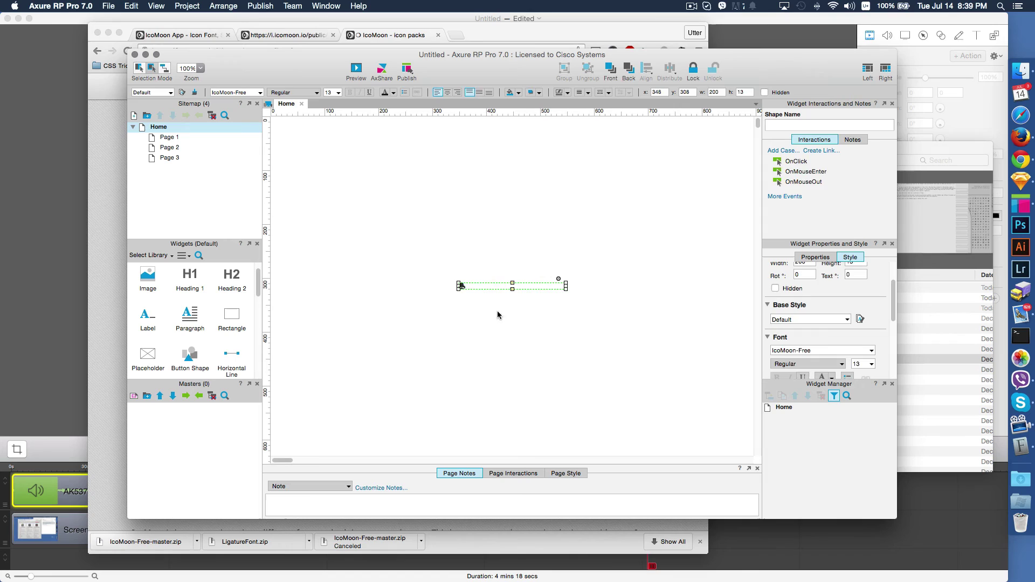
left_click(468, 311)
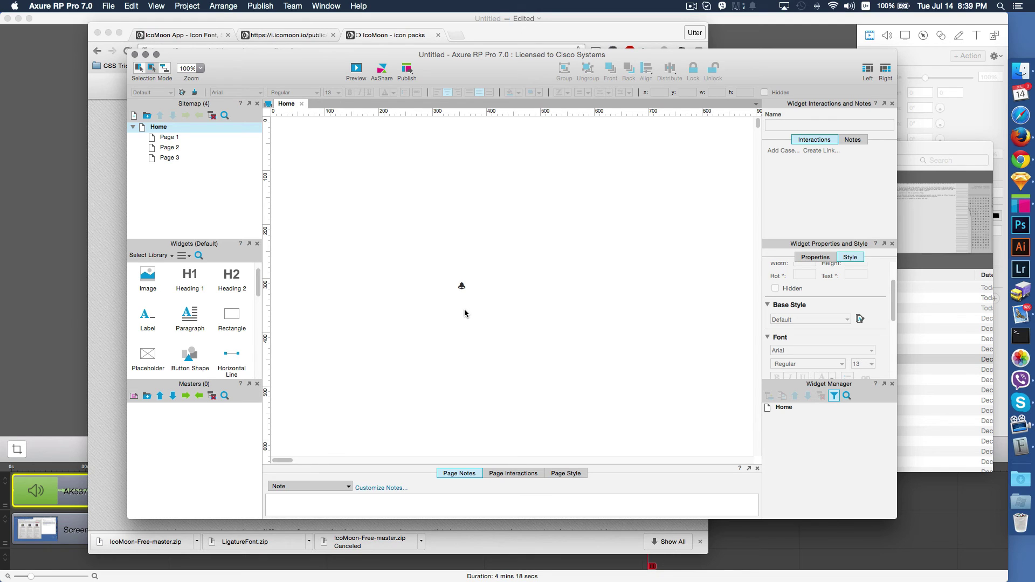
Launch Sketch via Spotlight and move its window up and left.
key("super+space")
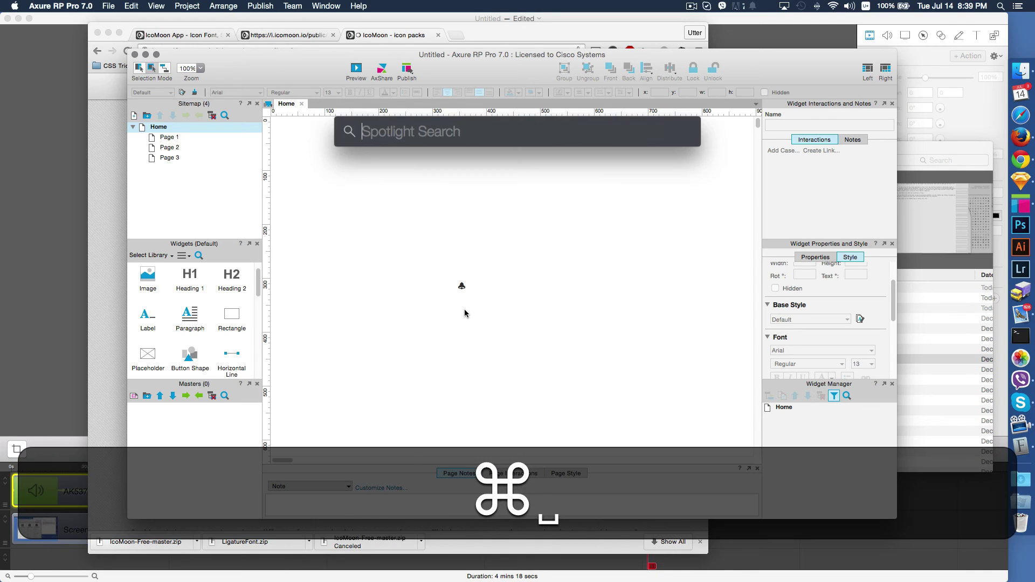
type("sketch")
key("Return")
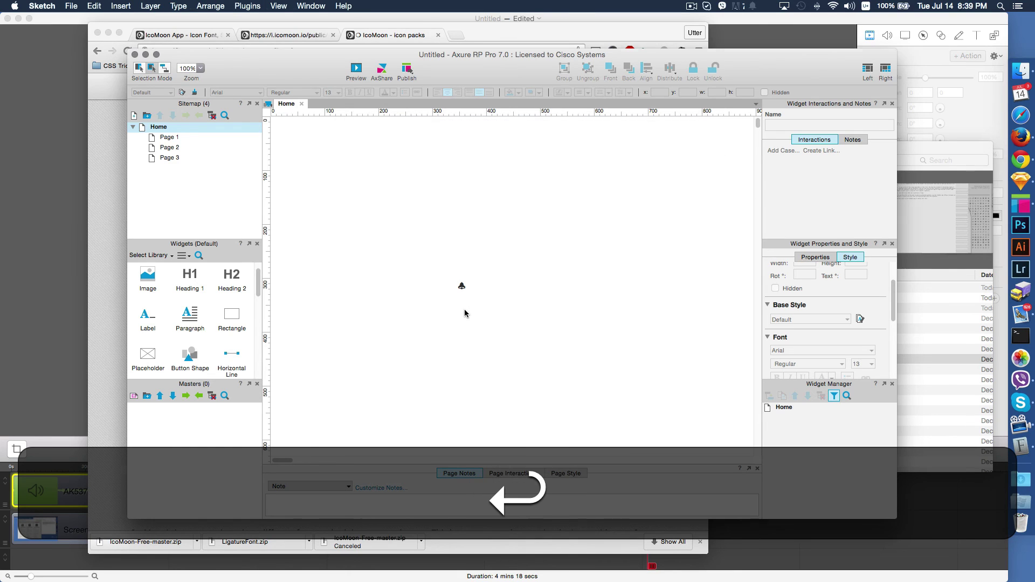
mouse_move(392, 153)
left_mouse_down()
mouse_move(338, 69)
mouse_move(329, 79)
left_mouse_up()
Copy the two-person glyph from Font Book and paste it onto the Sketch canvas.
left_click(1019, 454)
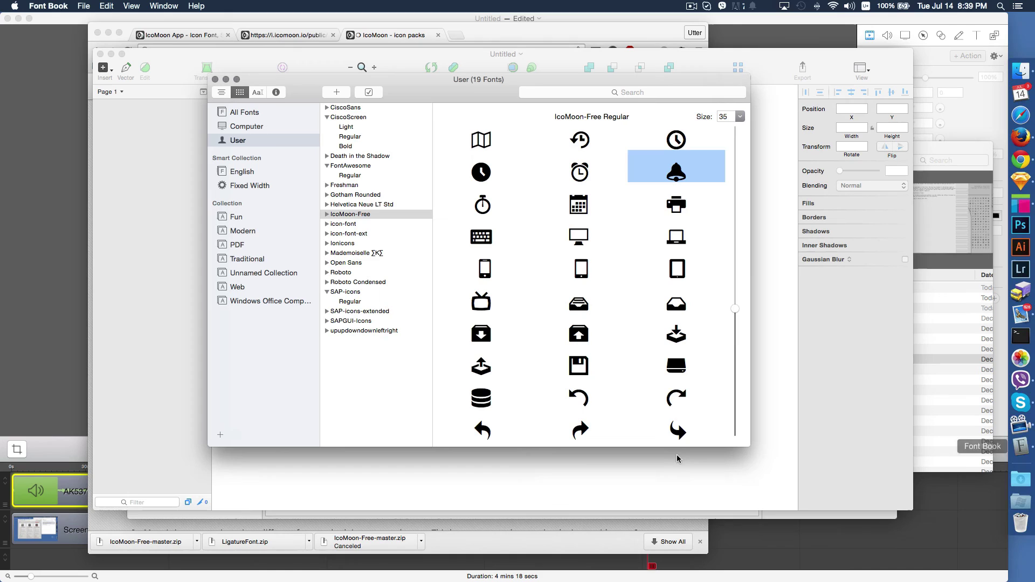
scroll(580, 248, "down", 5)
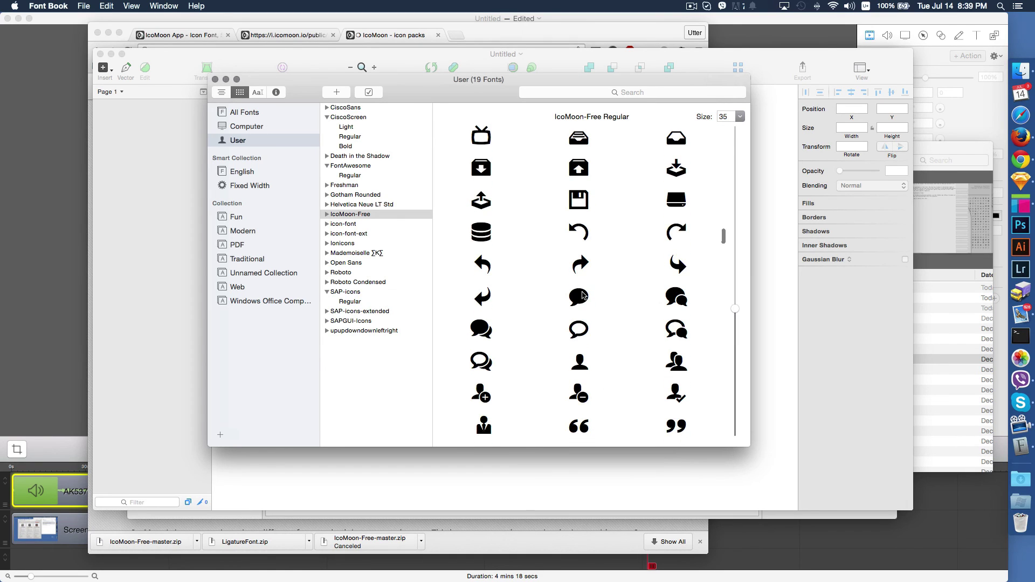
left_click(672, 365)
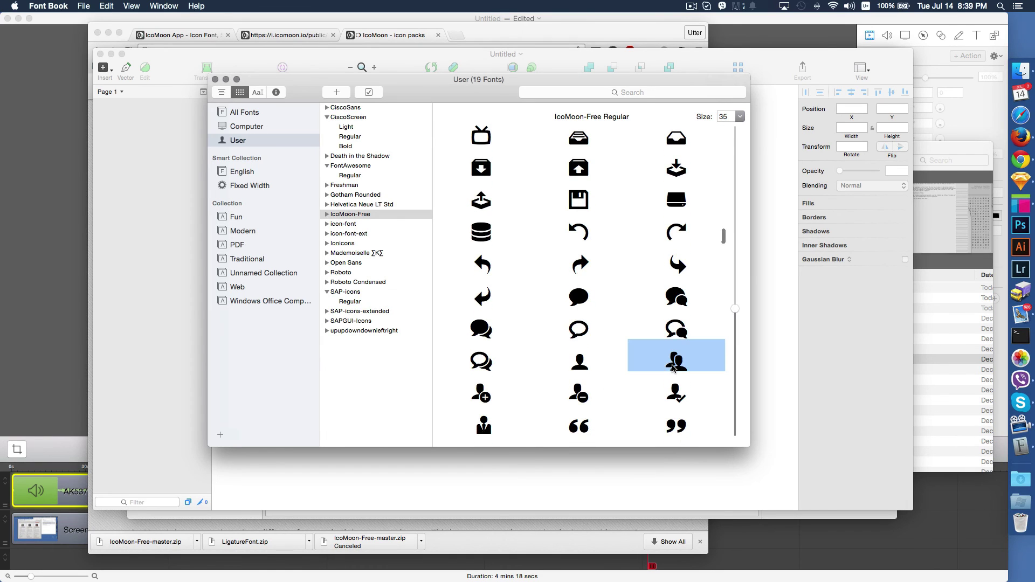
key("super+c")
key("super+tab")
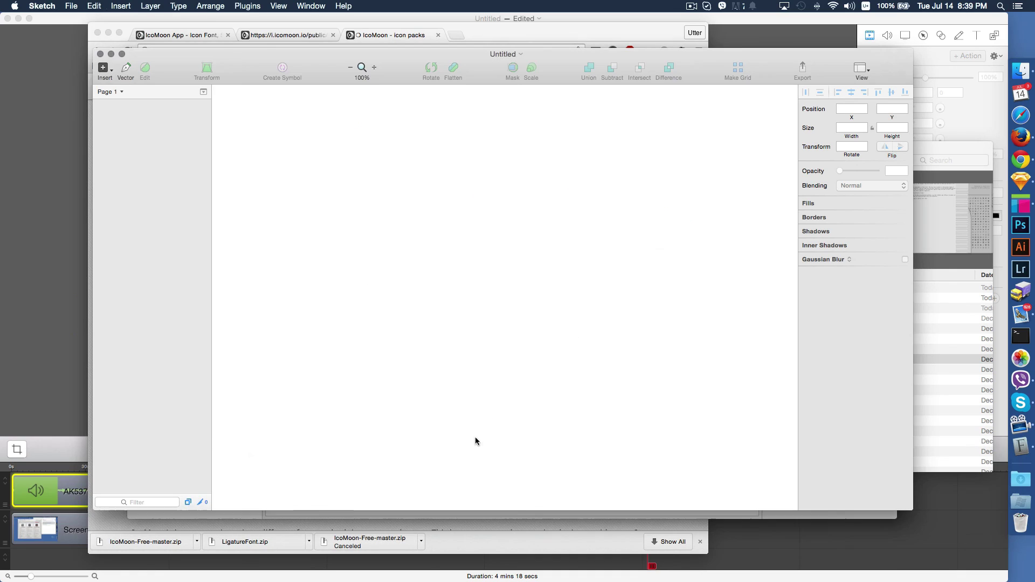
key("super+v")
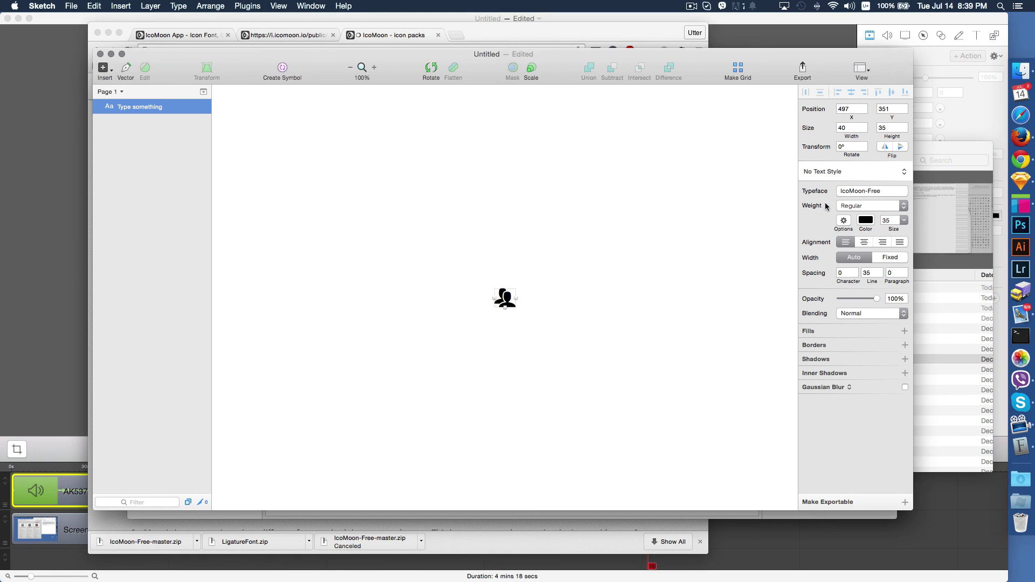
left_click(491, 338)
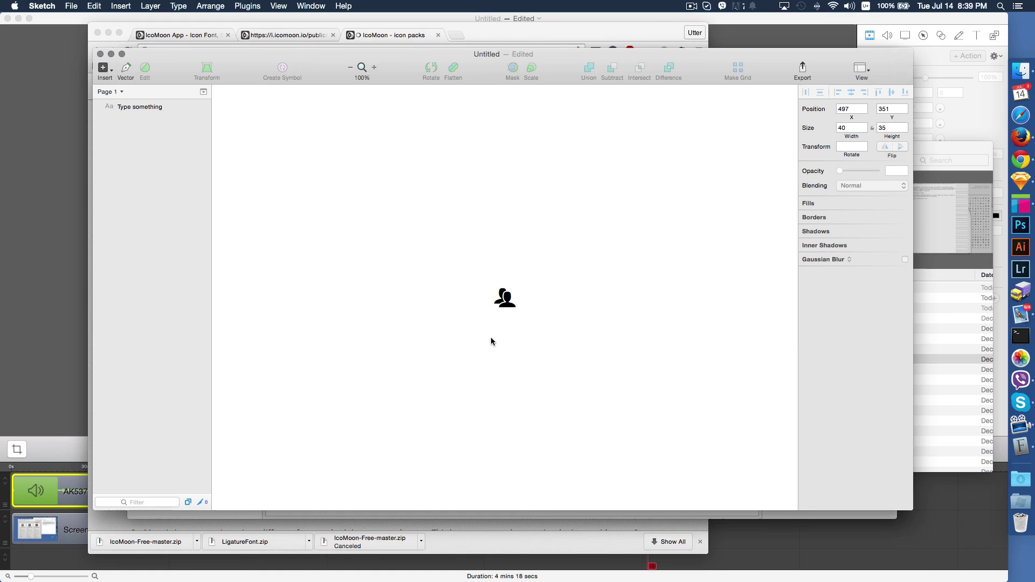